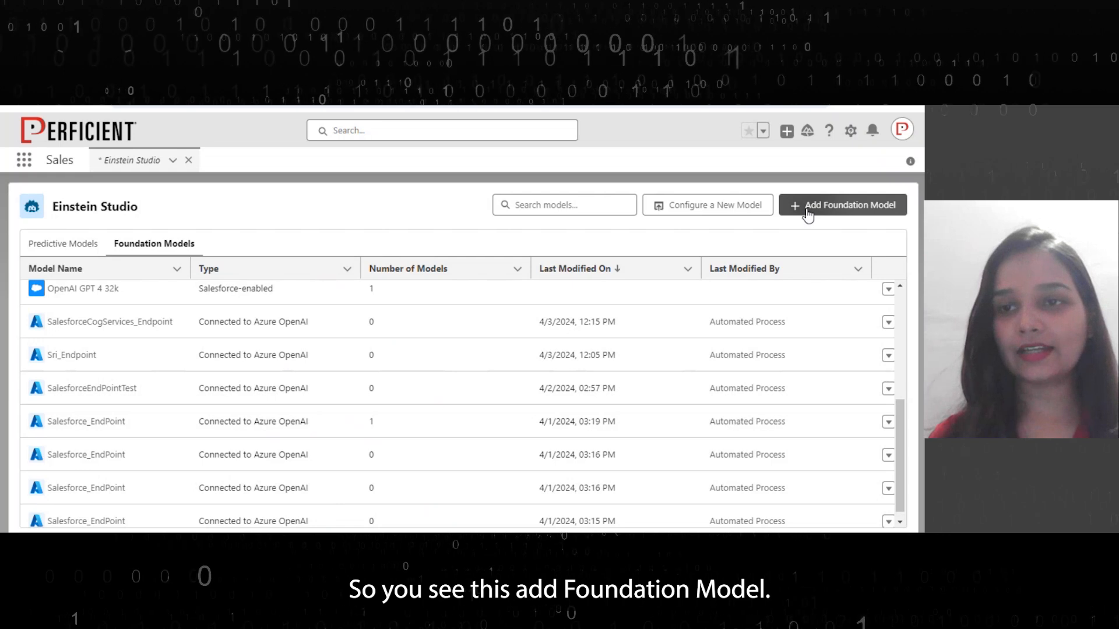
Start adding a new foundation model and choose to connect an Azure OpenAI model
click(806, 209)
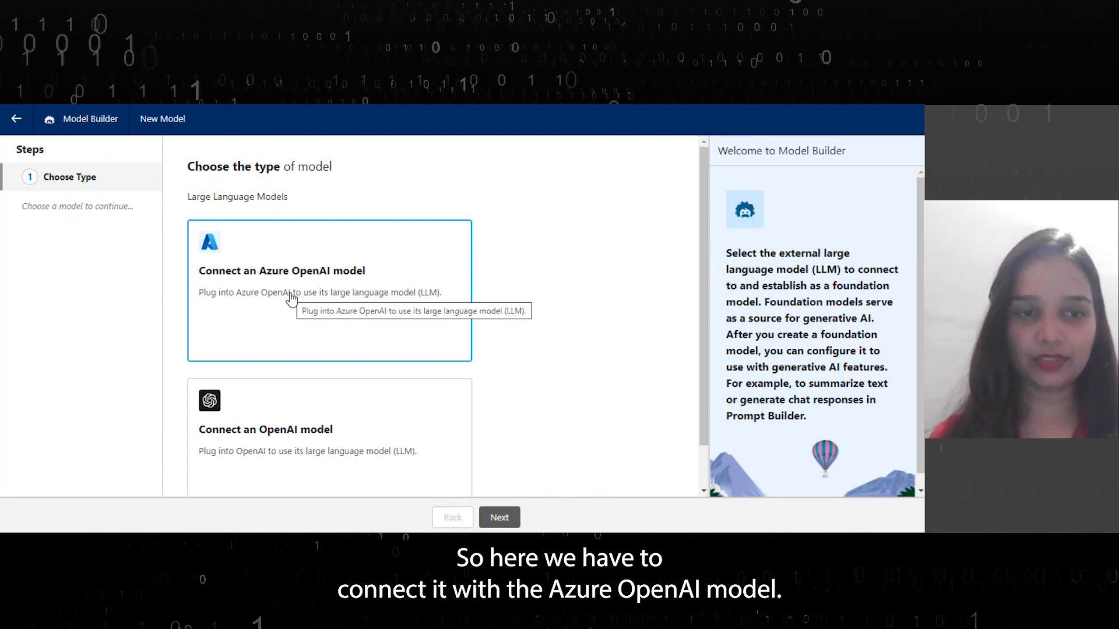
click(264, 276)
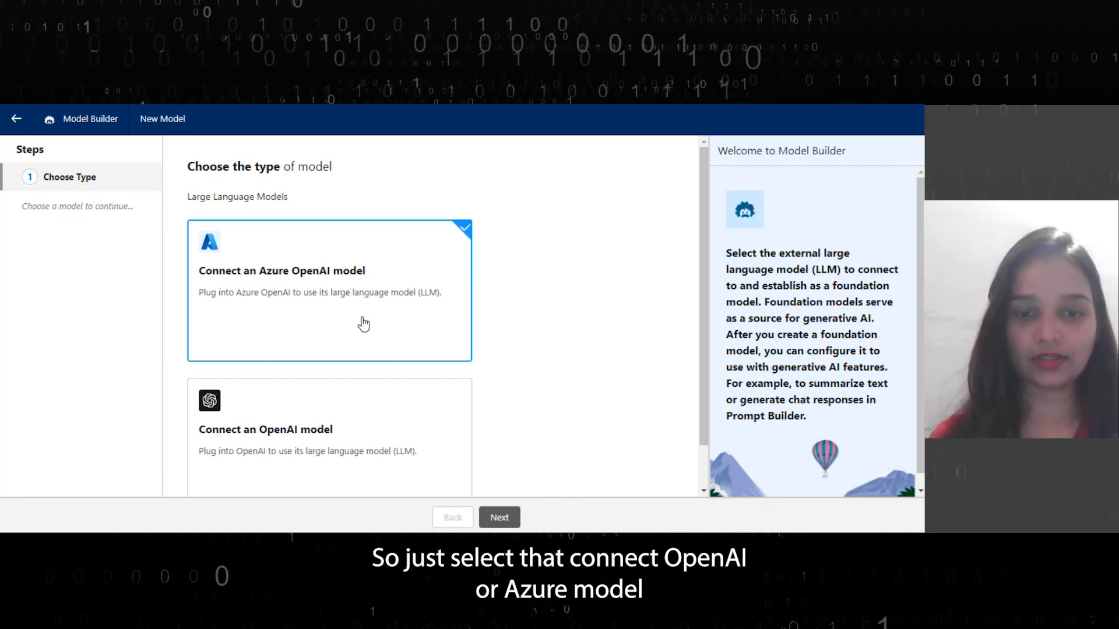
click(495, 518)
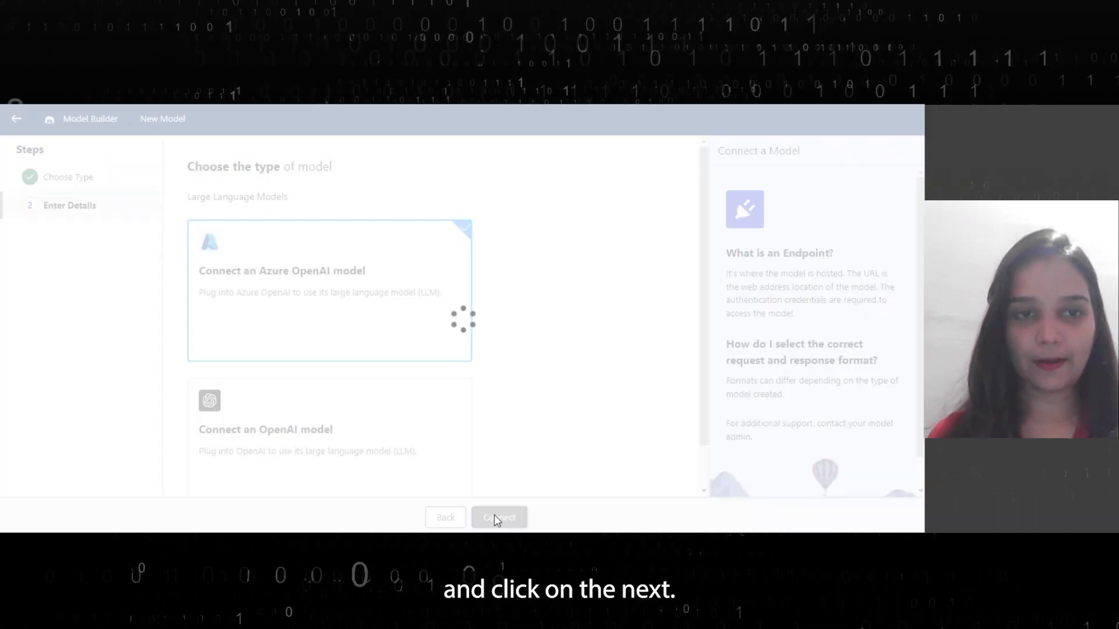
Review the endpoint detail fields for name, URL and key in the new model form
click(260, 221)
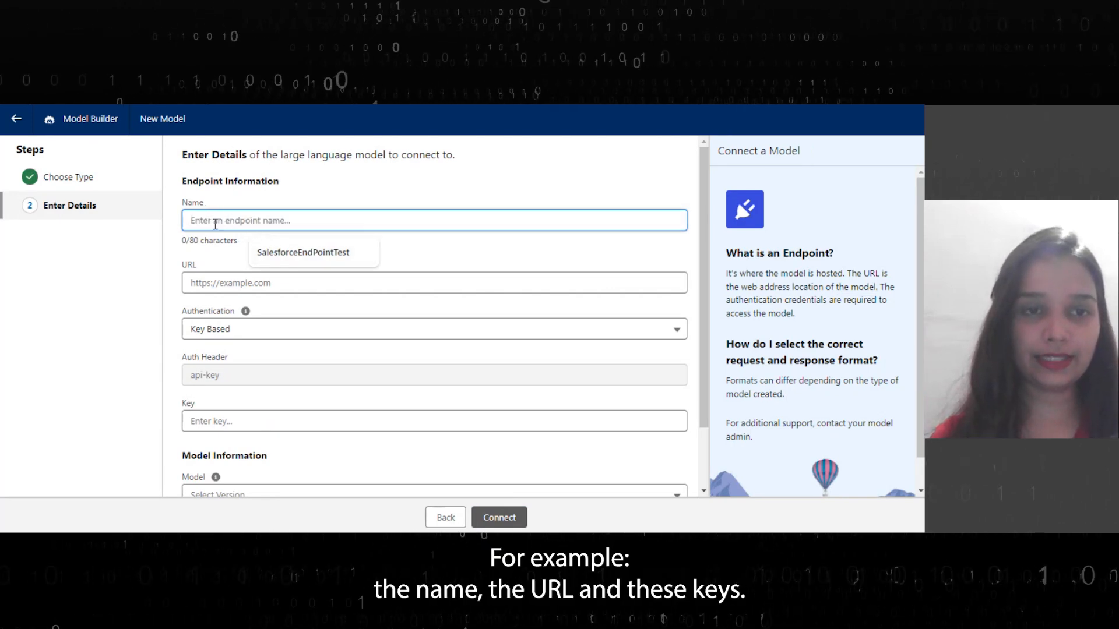
click(211, 282)
click(234, 416)
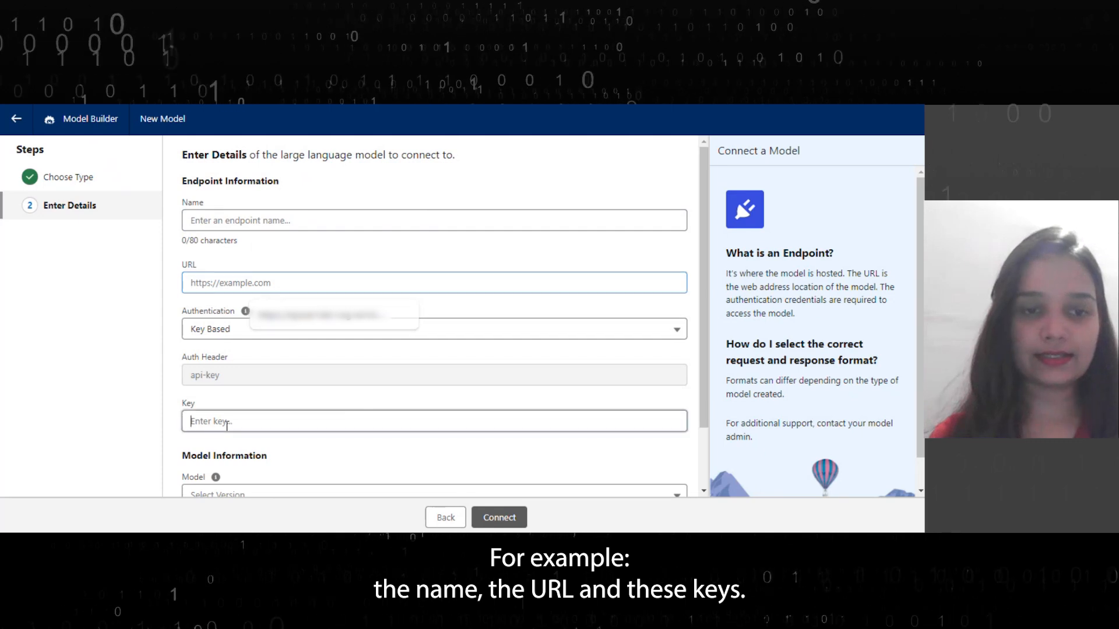
scroll(257, 379, down, 2)
scroll(257, 345, up, 2)
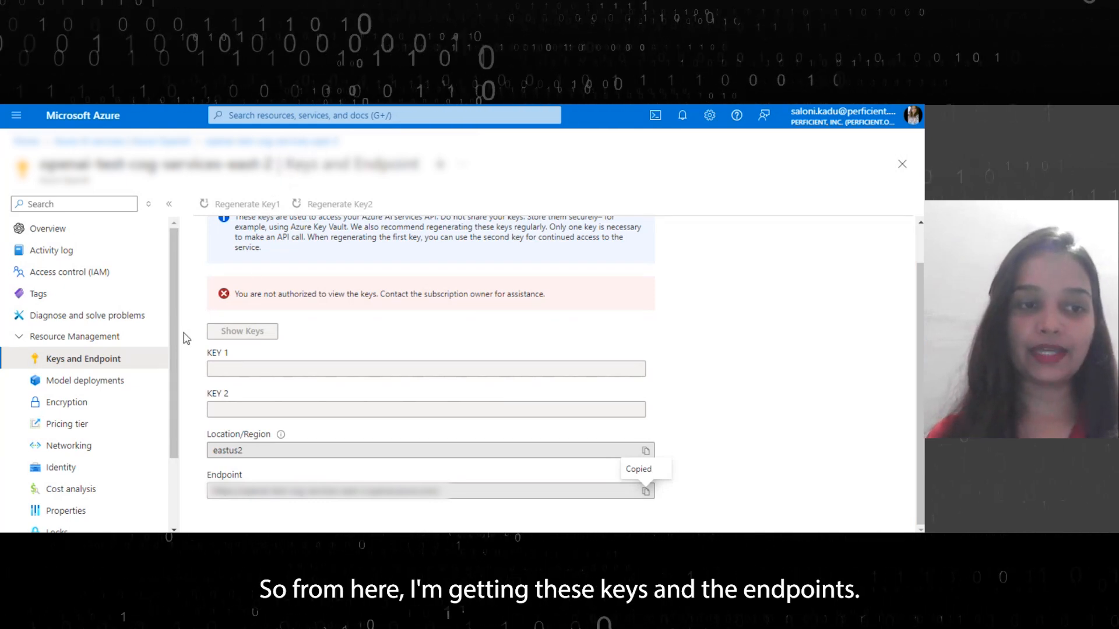
Switch to the Azure portal, copy the resource endpoint, and paste it into the model's URL field
mouse_move(282, 435)
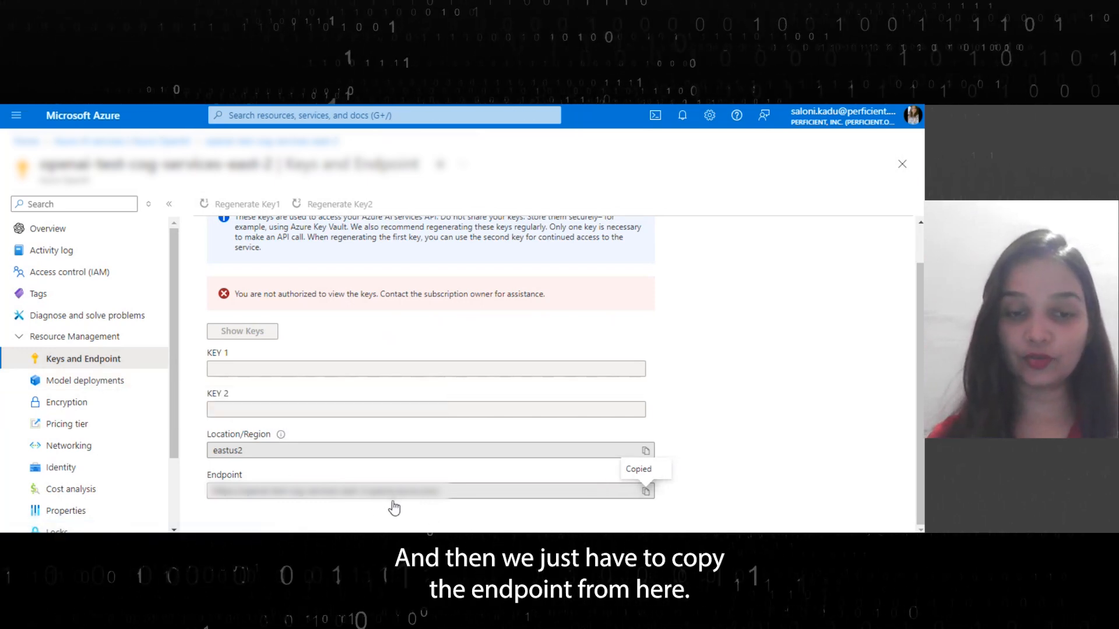
click(646, 492)
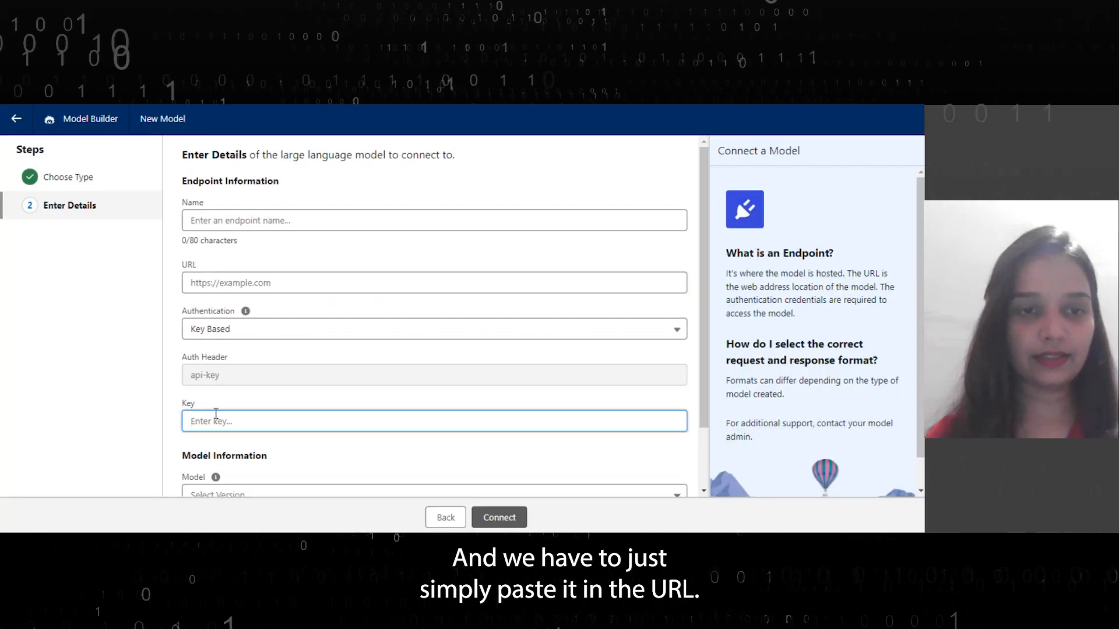
scroll(203, 198, down, 2)
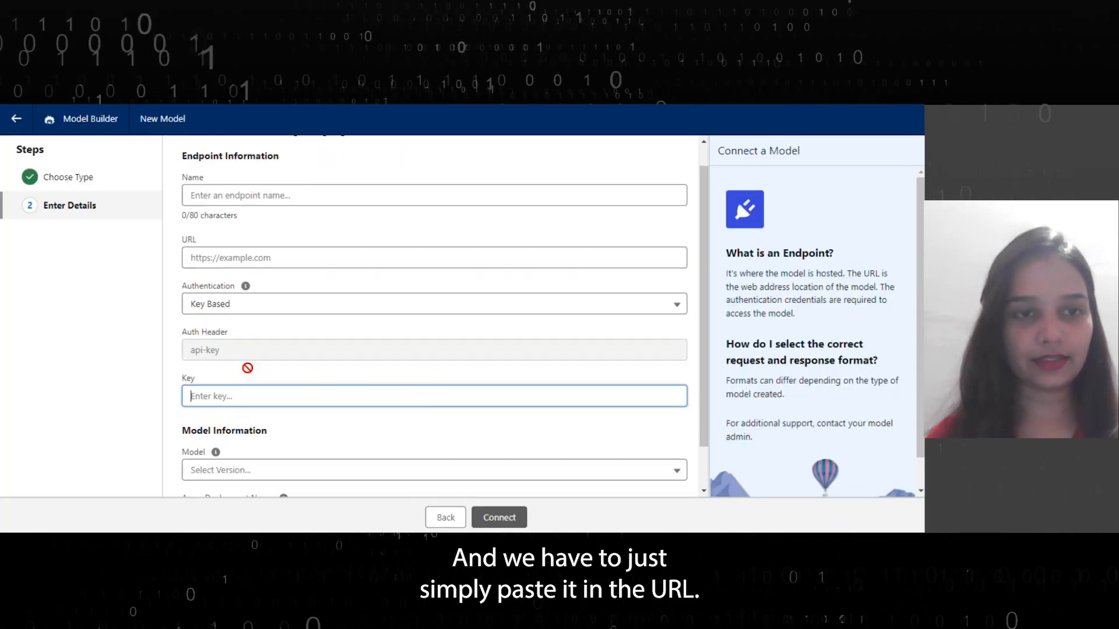
click(204, 215)
key(ctrl+v)
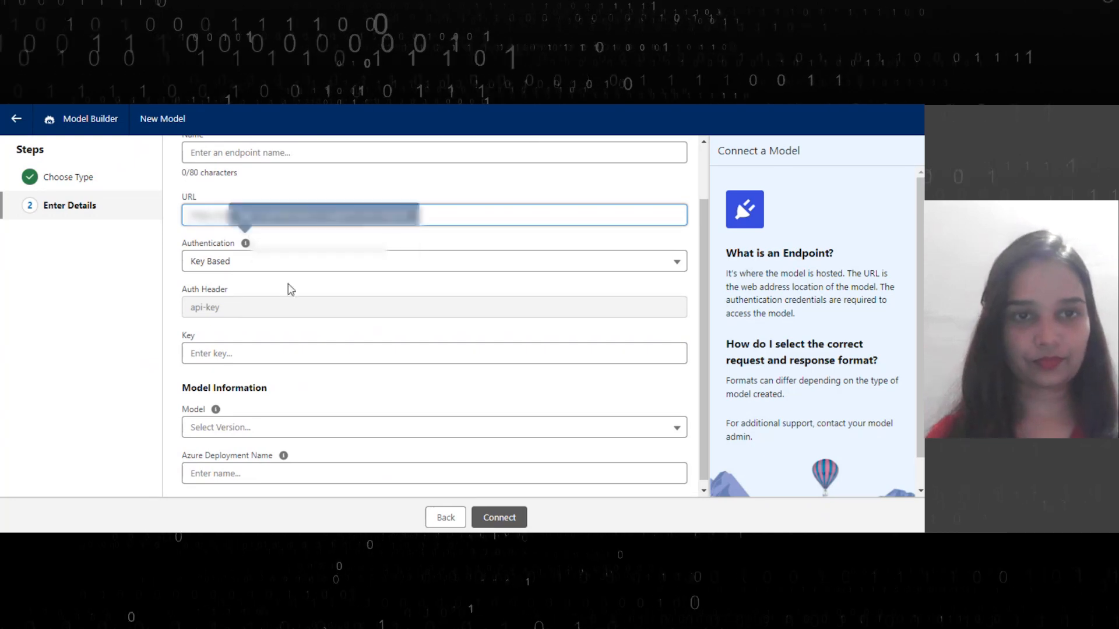
Name the endpoint SalesforceEndPointTest1
scroll(326, 348, up, 2)
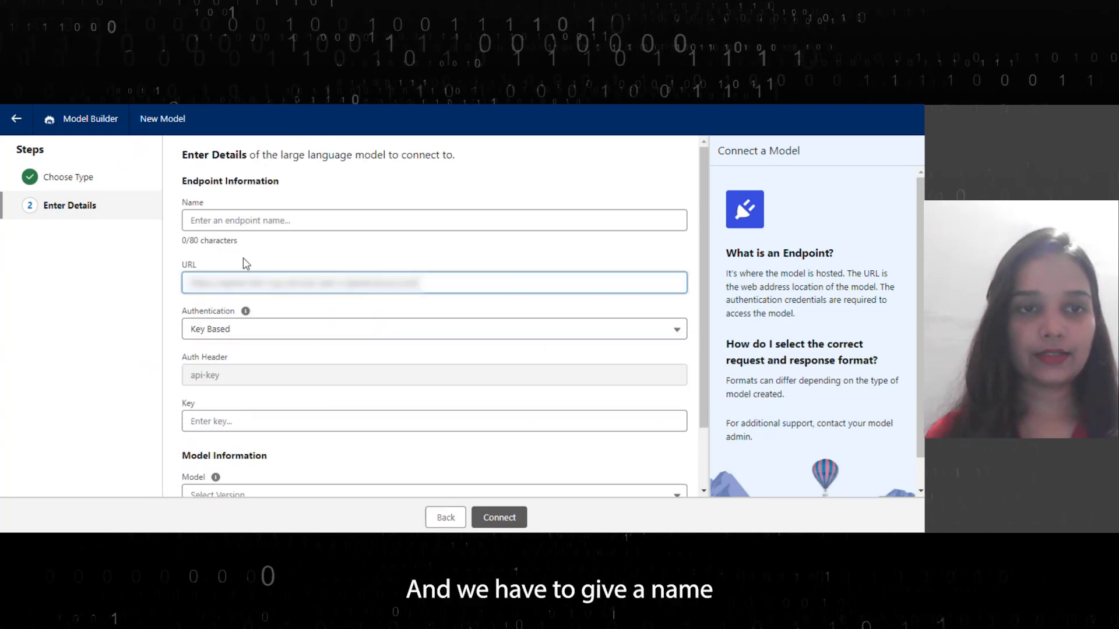
click(239, 222)
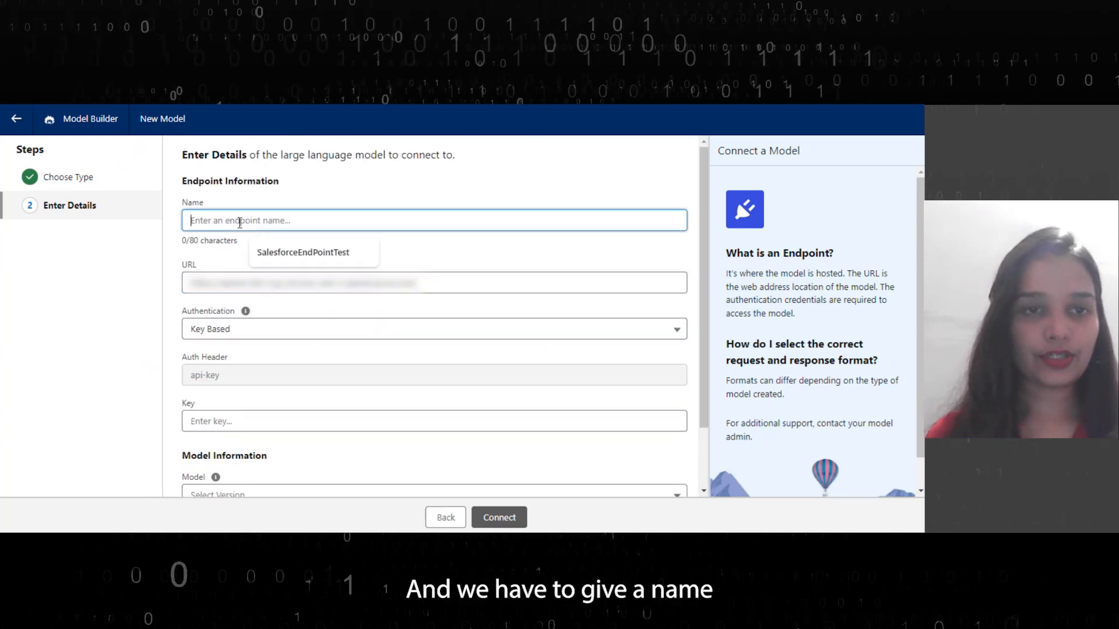
click(286, 256)
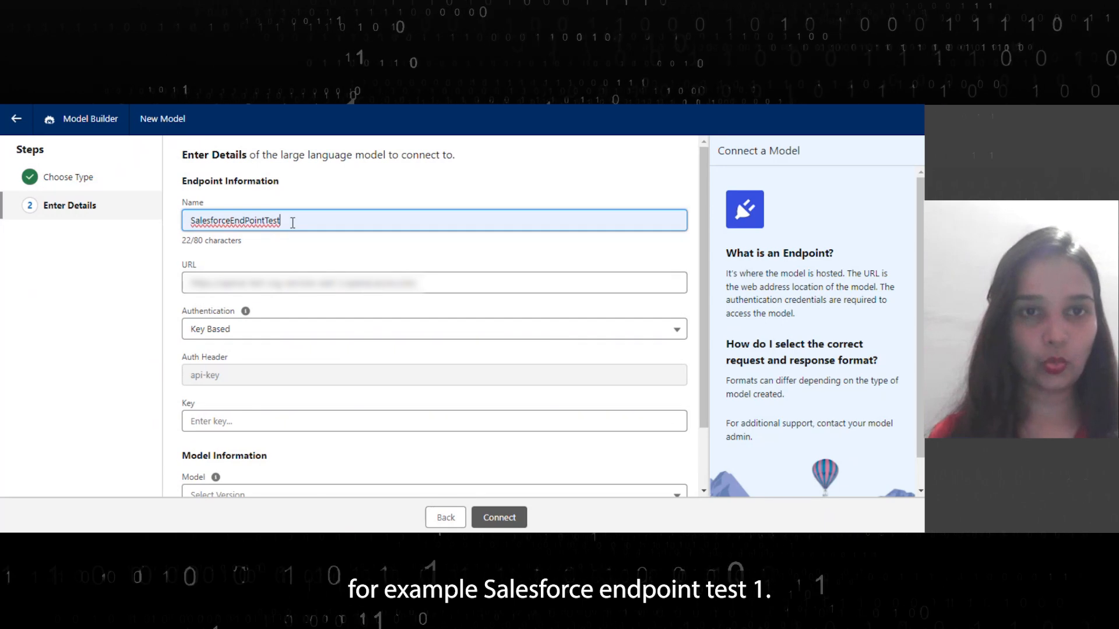
text(1)
Paste the Azure API key into the Key field
scroll(290, 341, down, 1)
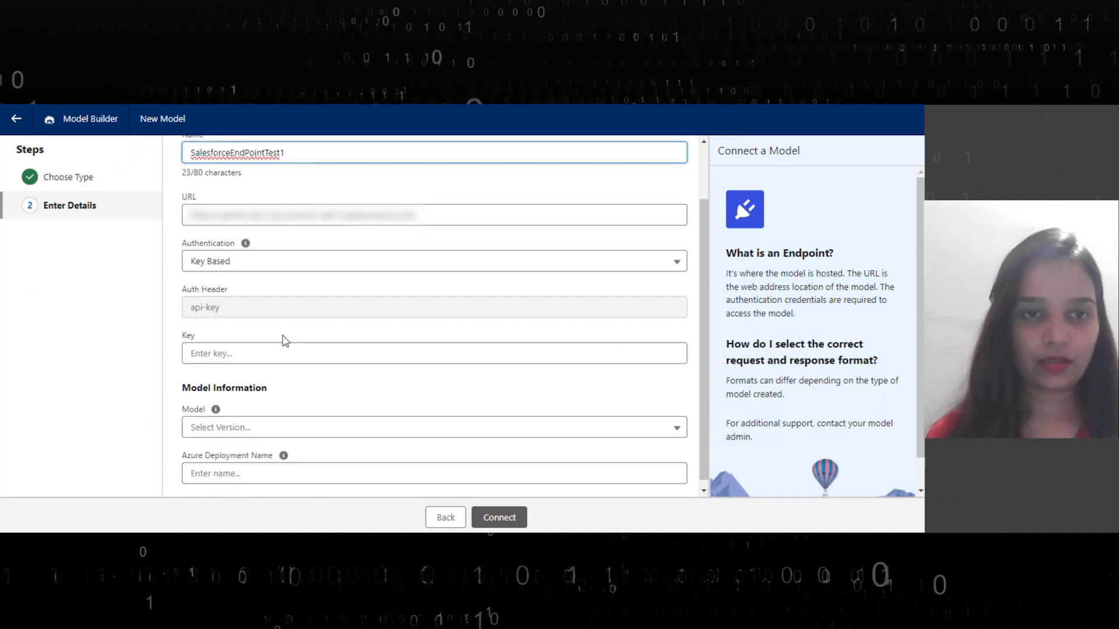
click(226, 353)
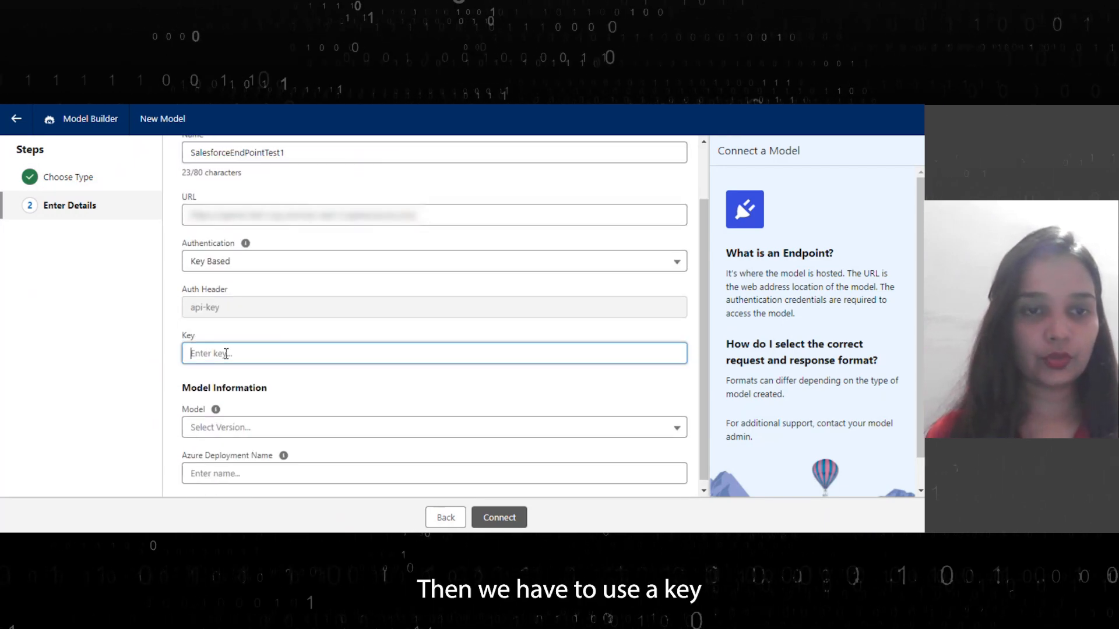
click(452, 544)
click(264, 352)
key(ctrl+v)
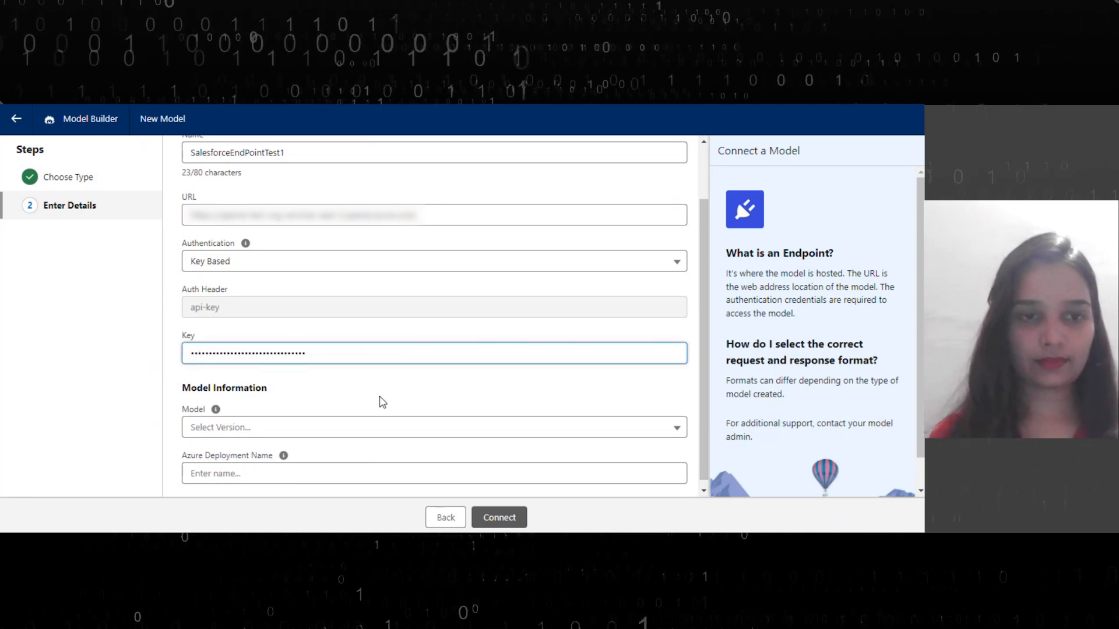
Select Azure OpenAI GPT 3.5 Turbo as the model version
scroll(358, 397, down, 1)
click(373, 426)
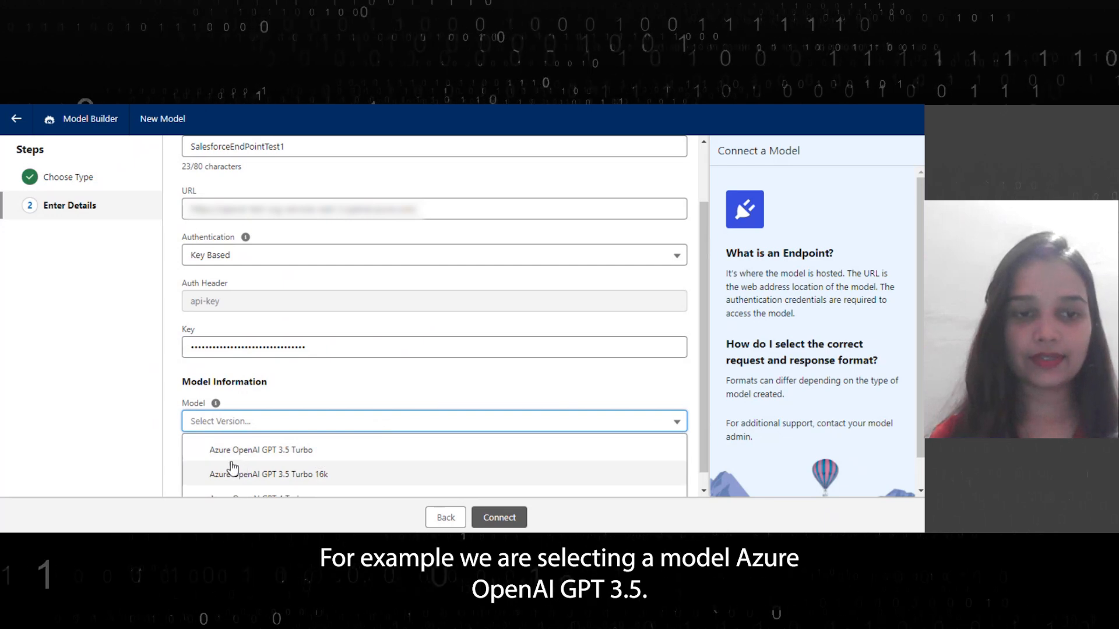
click(279, 452)
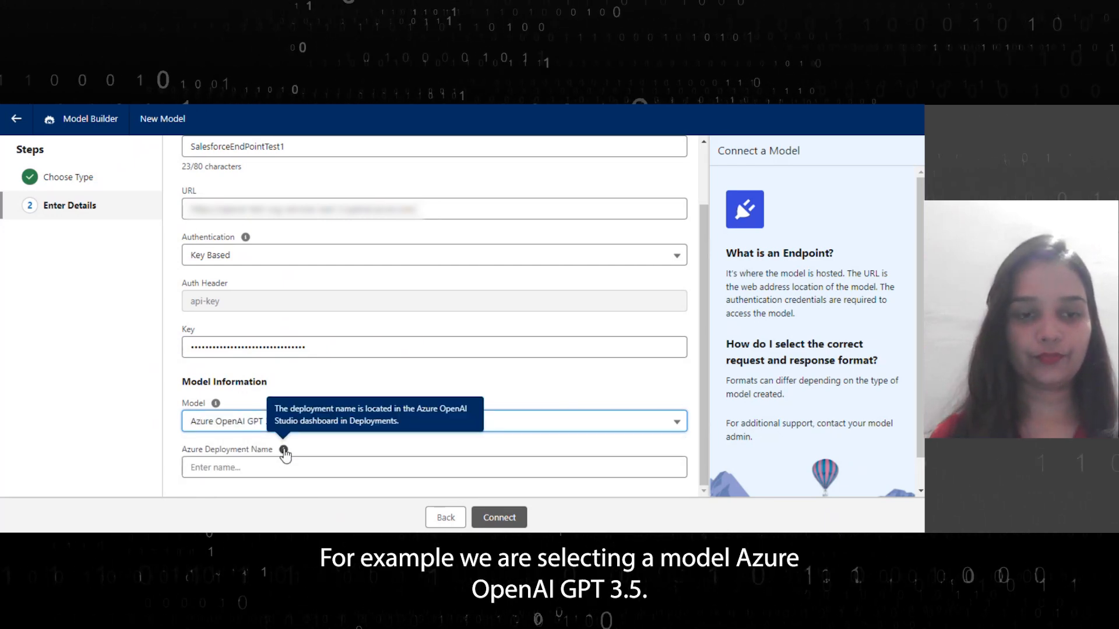
Set the Azure deployment name to GPT4CogServices and connect the model
click(232, 468)
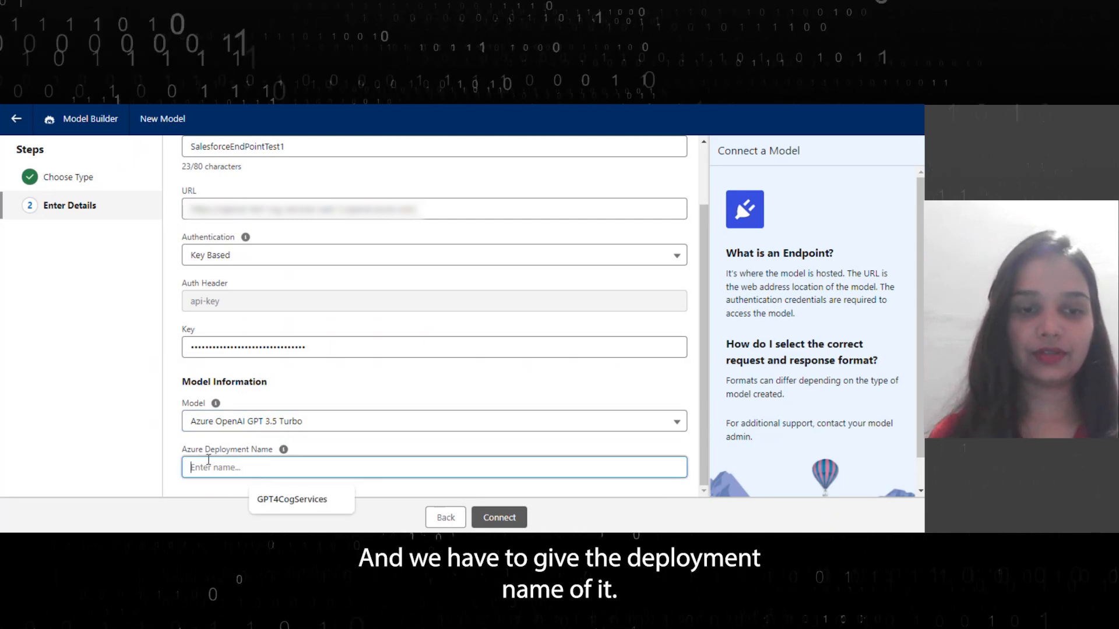
click(278, 502)
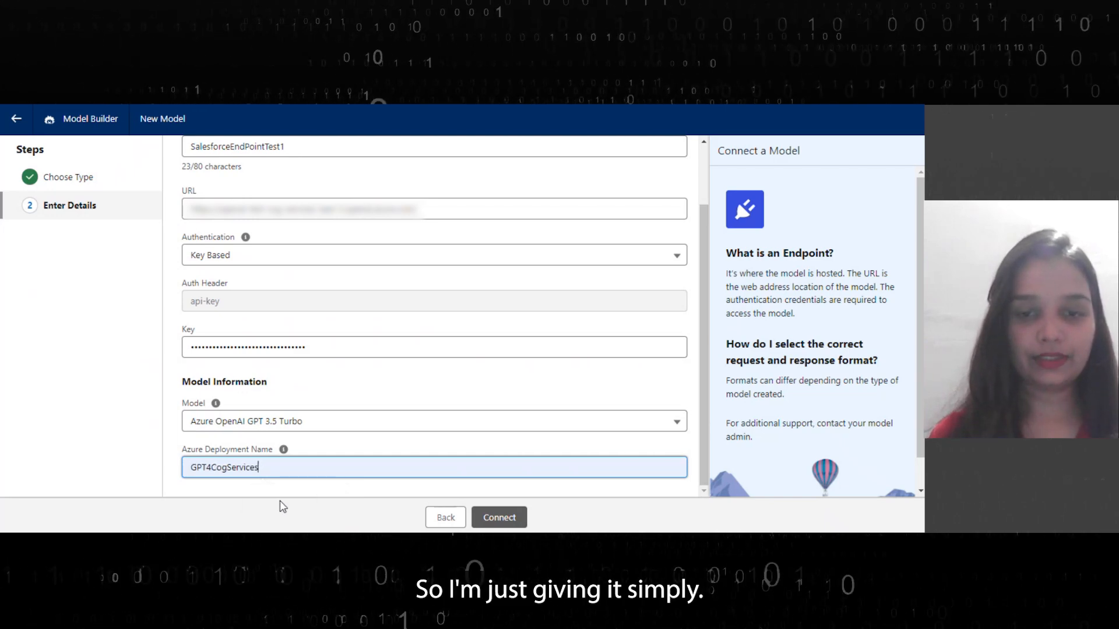
click(490, 519)
click(678, 411)
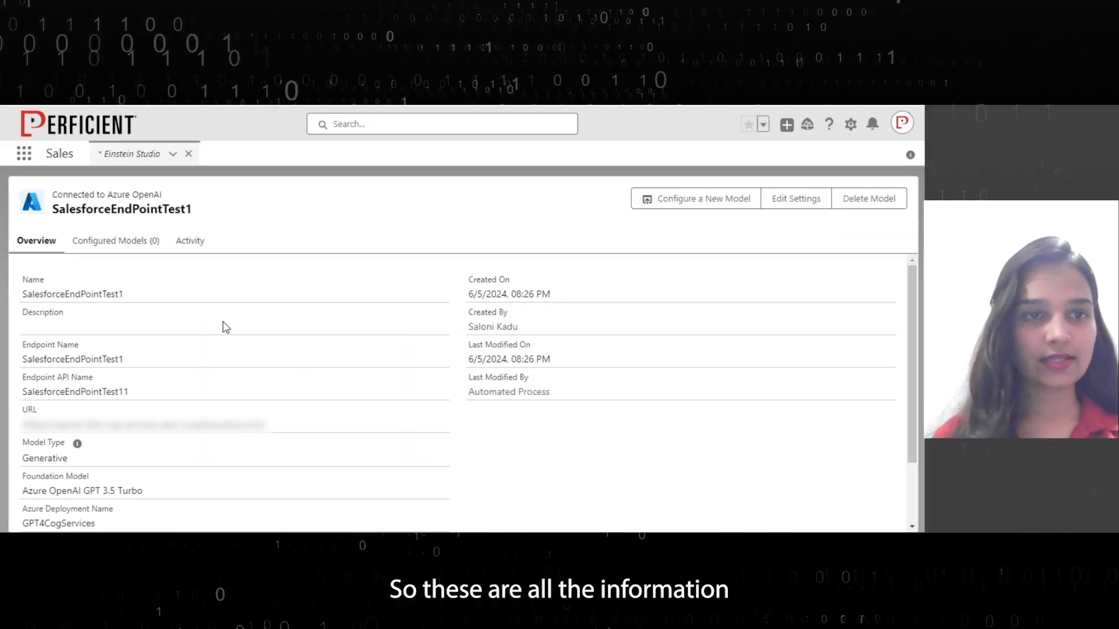
Search the app launcher for Einstein Studio and open it
scroll(226, 327, down, 3)
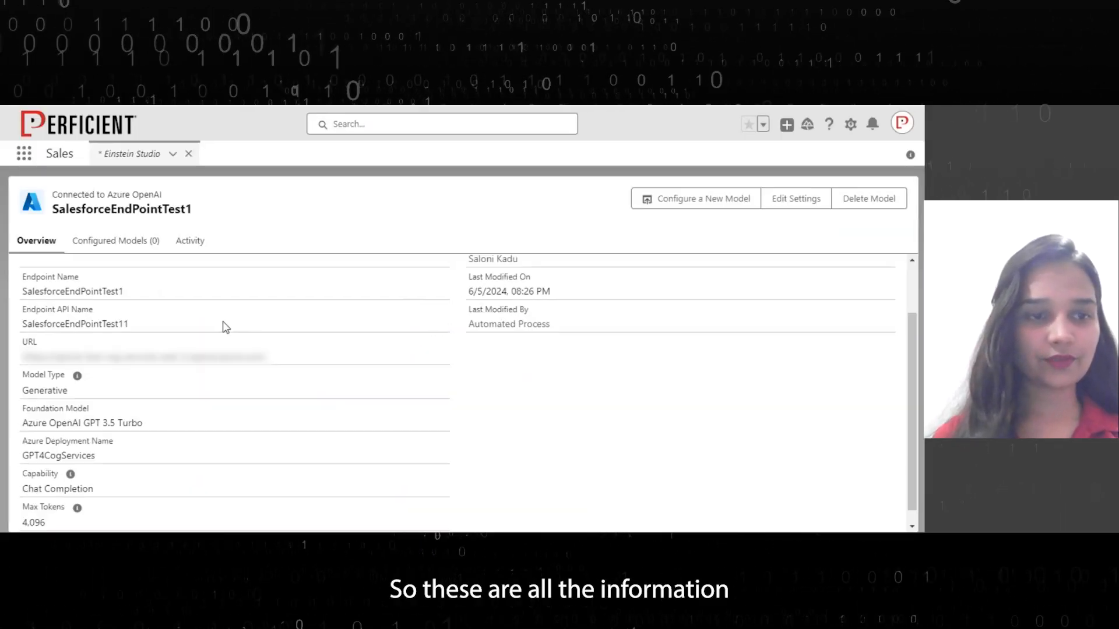
click(25, 154)
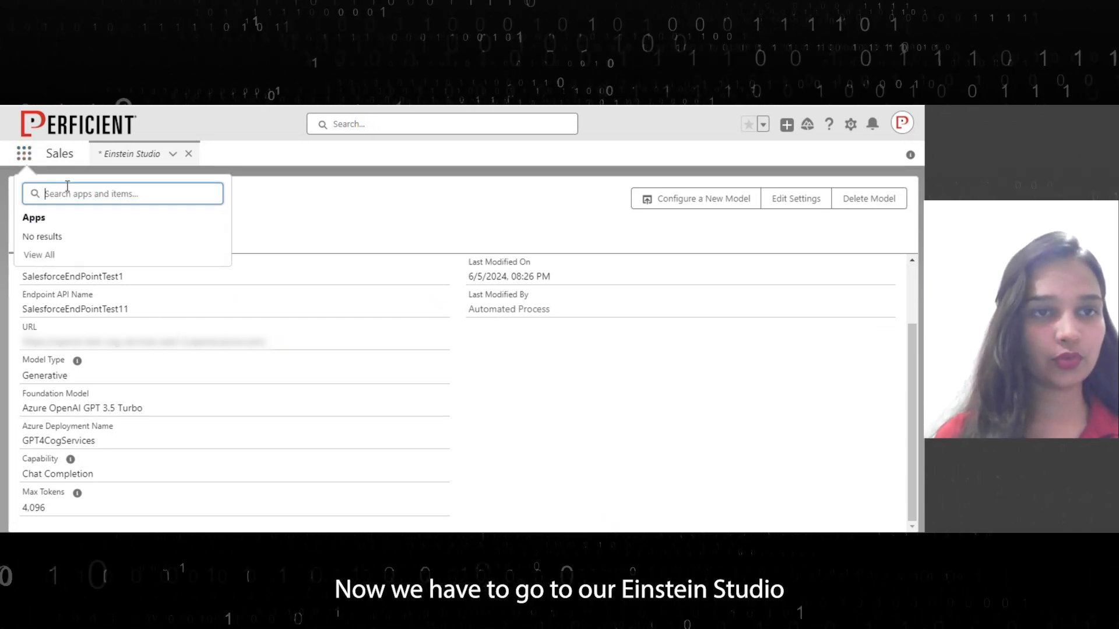
click(62, 158)
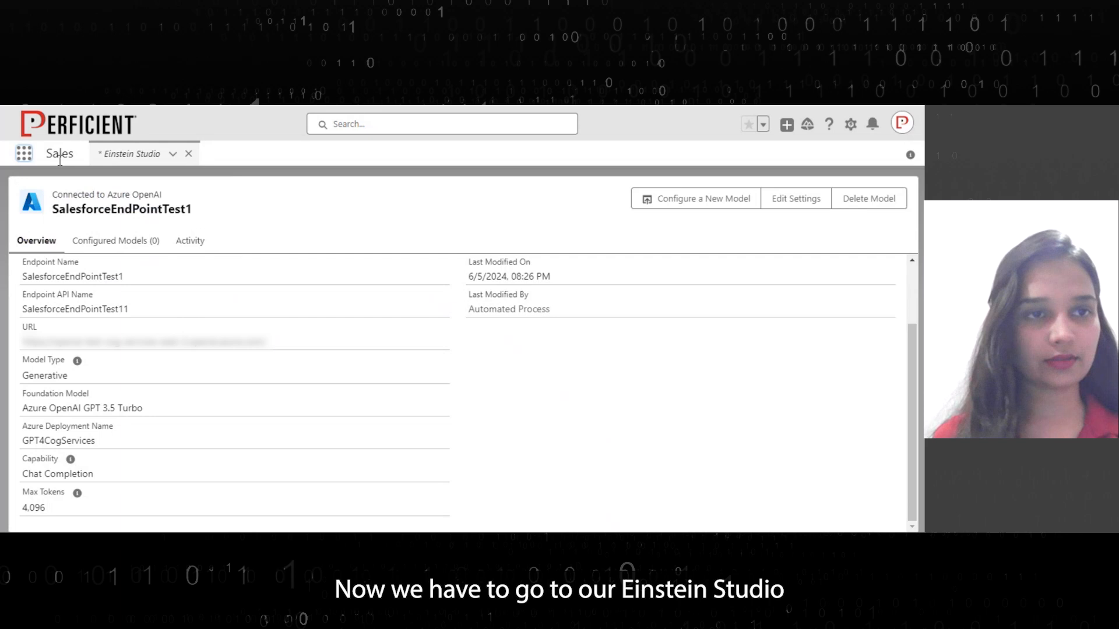
click(19, 158)
text(e)
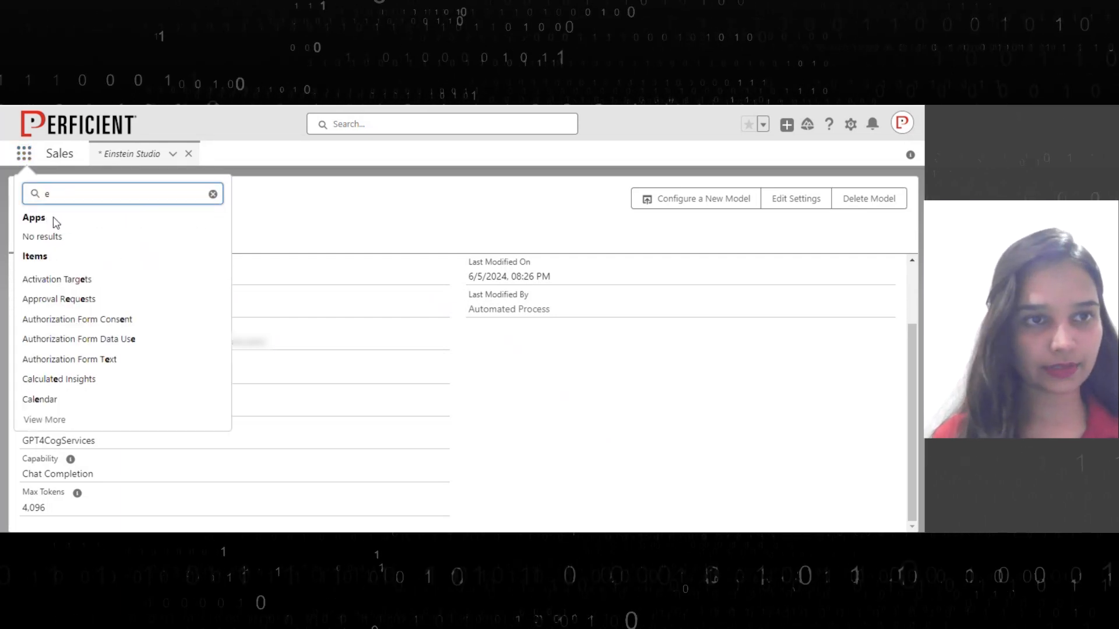
text(is)
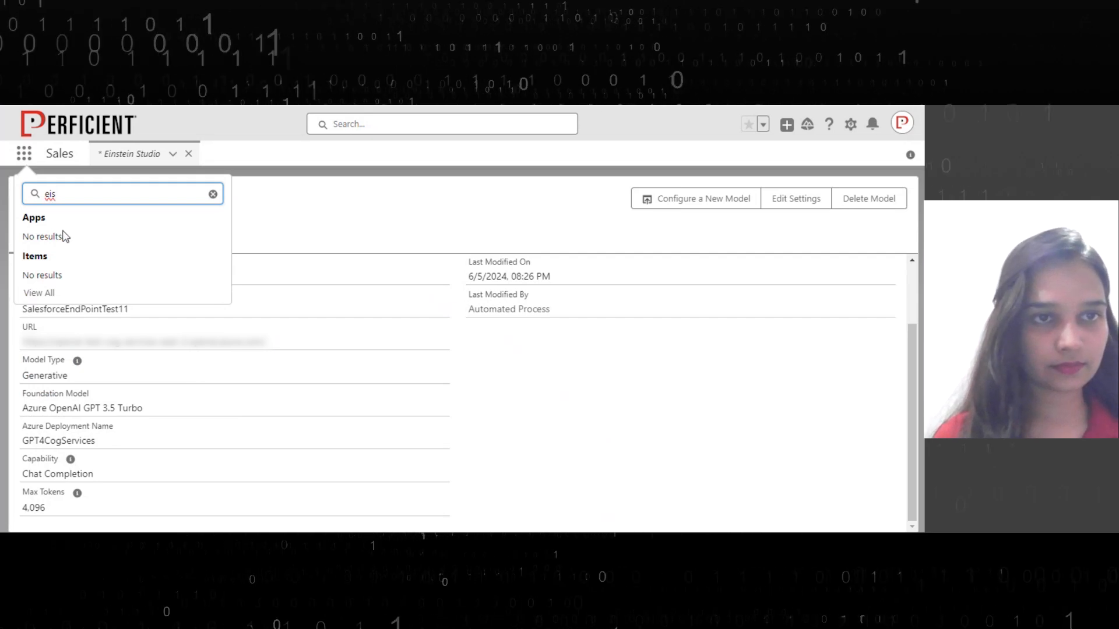
key(BackSpace)
text(n)
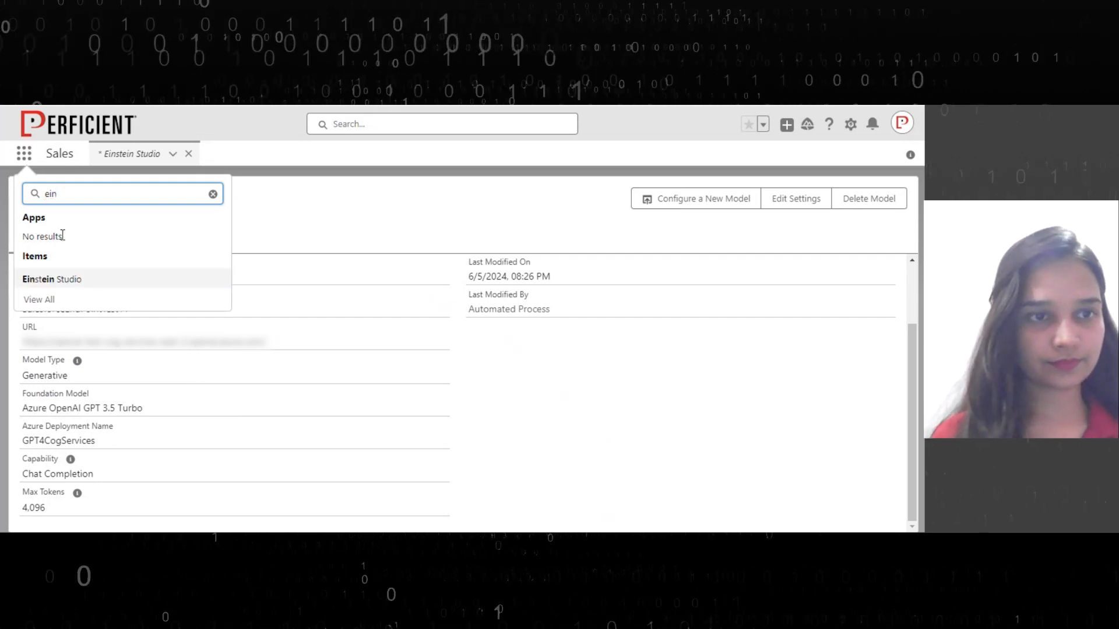
click(51, 282)
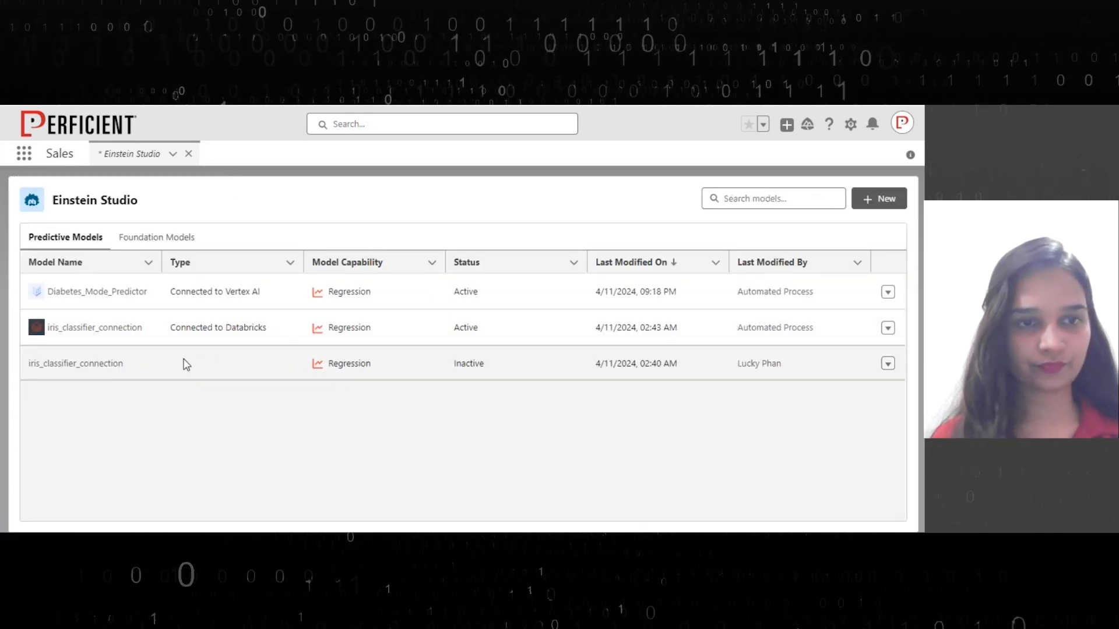
Open the SalesforceEndPointTest1 foundation model and start configuring a new model from it
click(134, 239)
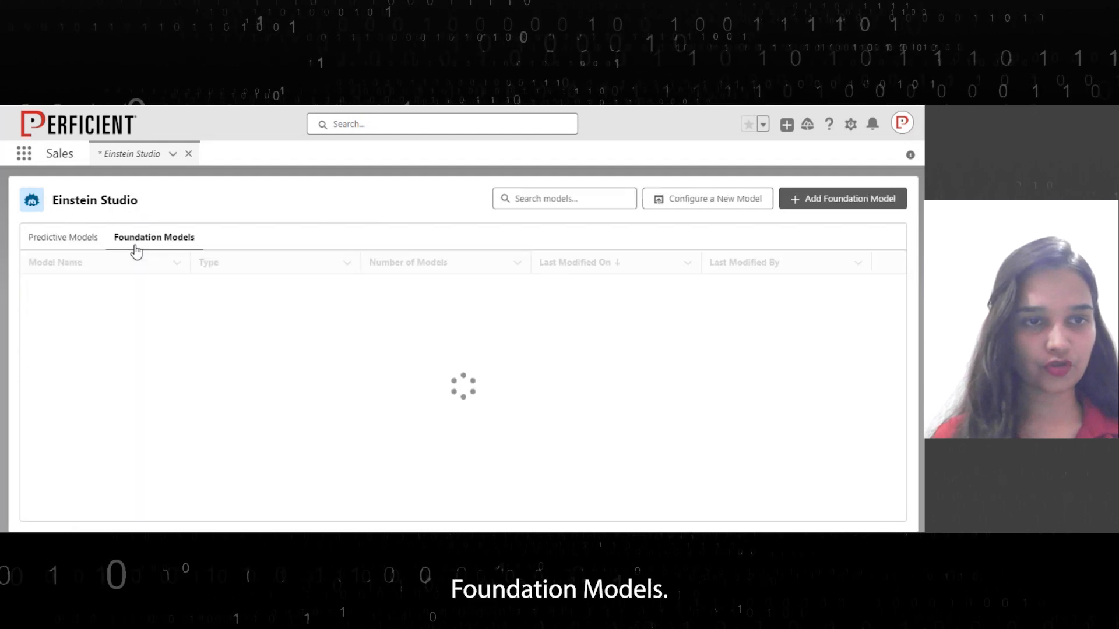
scroll(125, 399, down, 10)
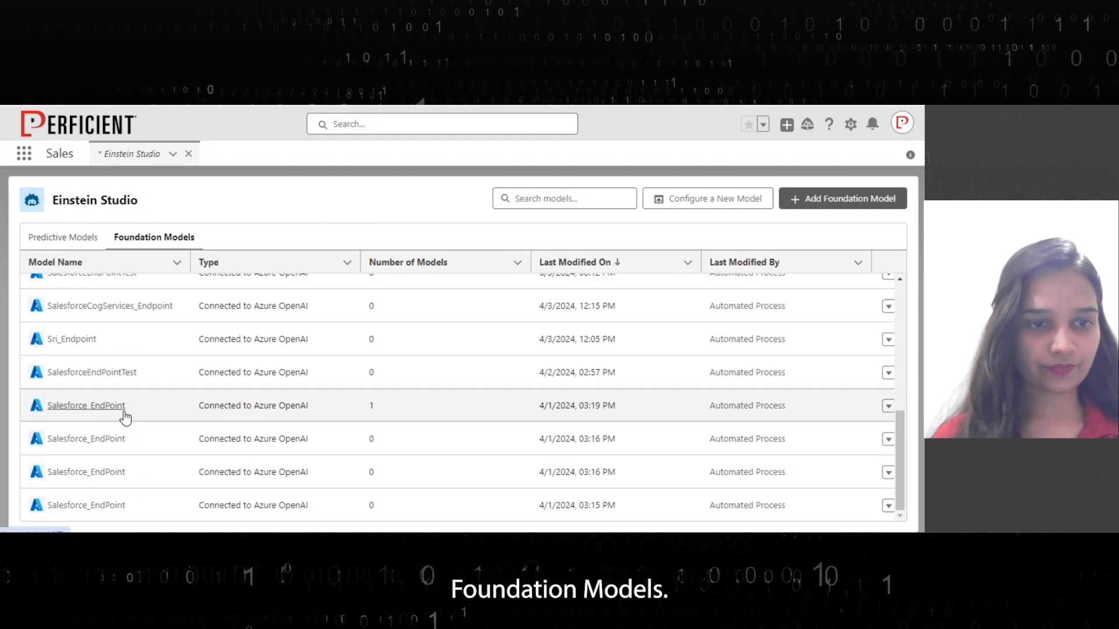
scroll(129, 428, up, 3)
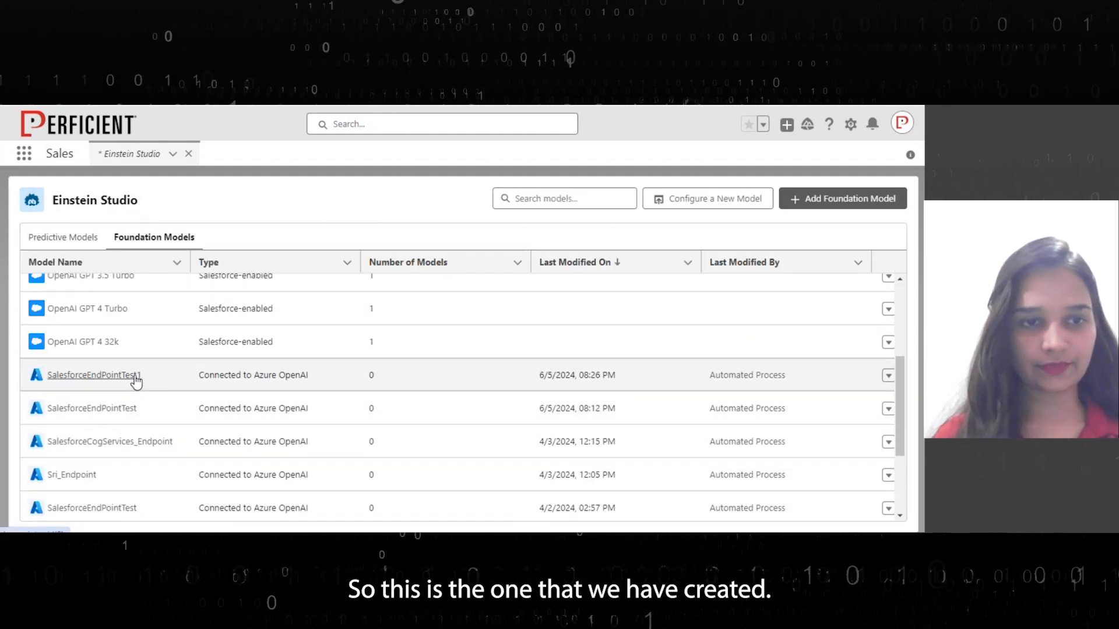
click(125, 377)
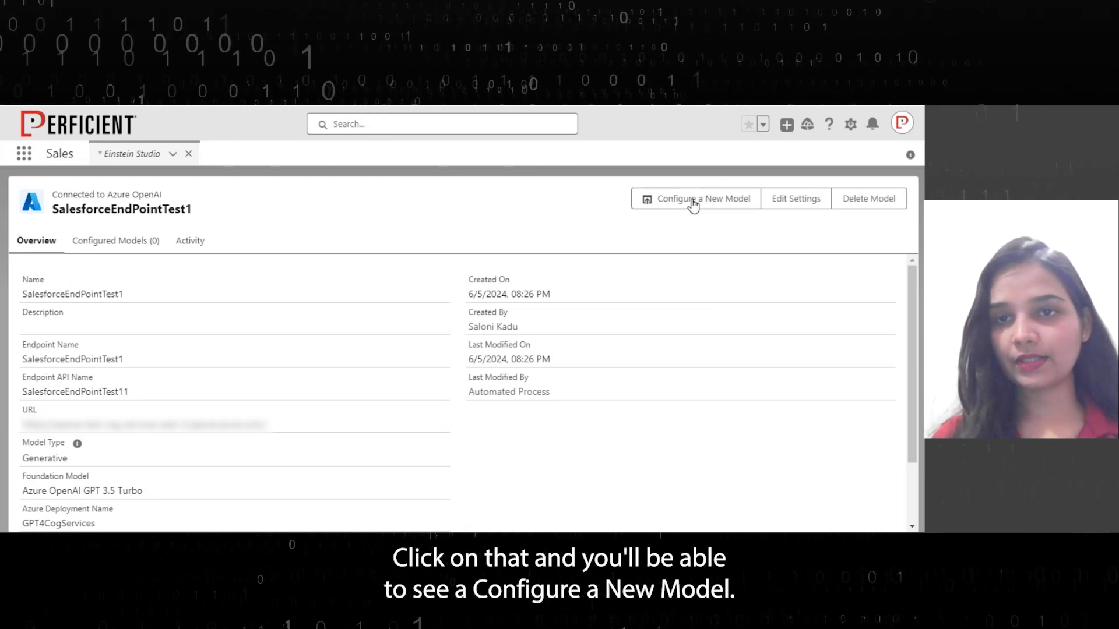
click(709, 207)
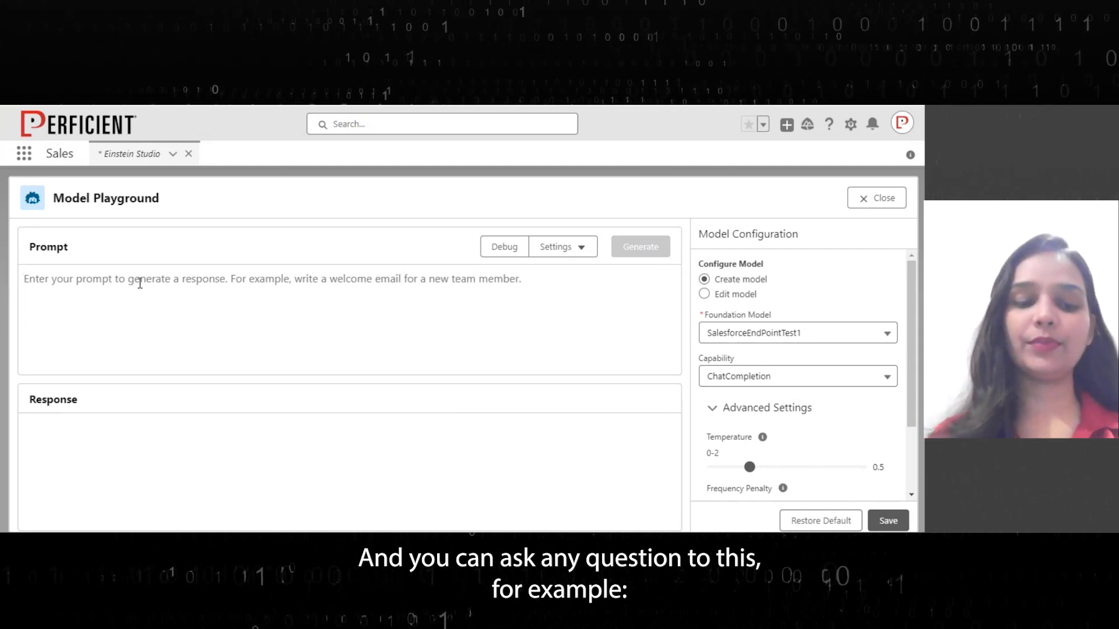
Enter the prompt 'Suggest some good books to read' and generate a response
text(Suggest)
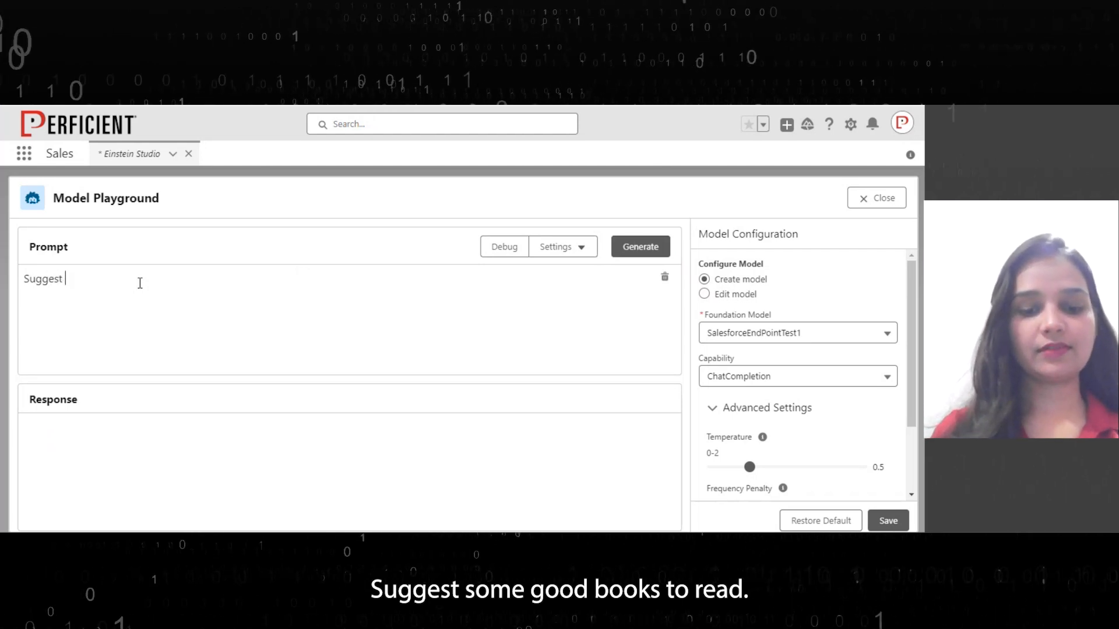
text( some good books)
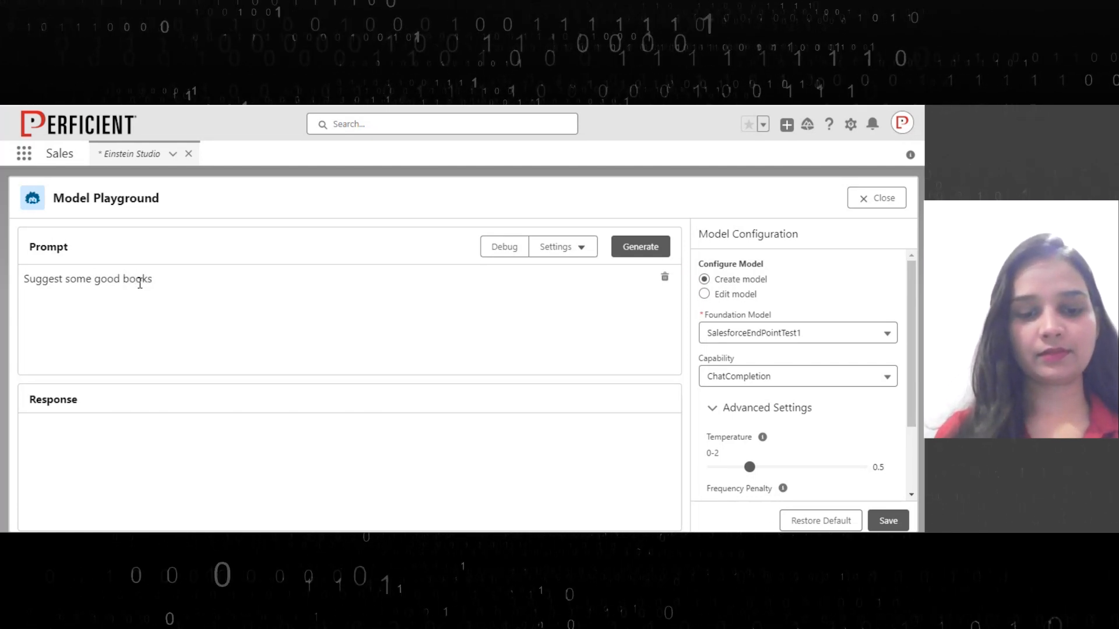
text( to read)
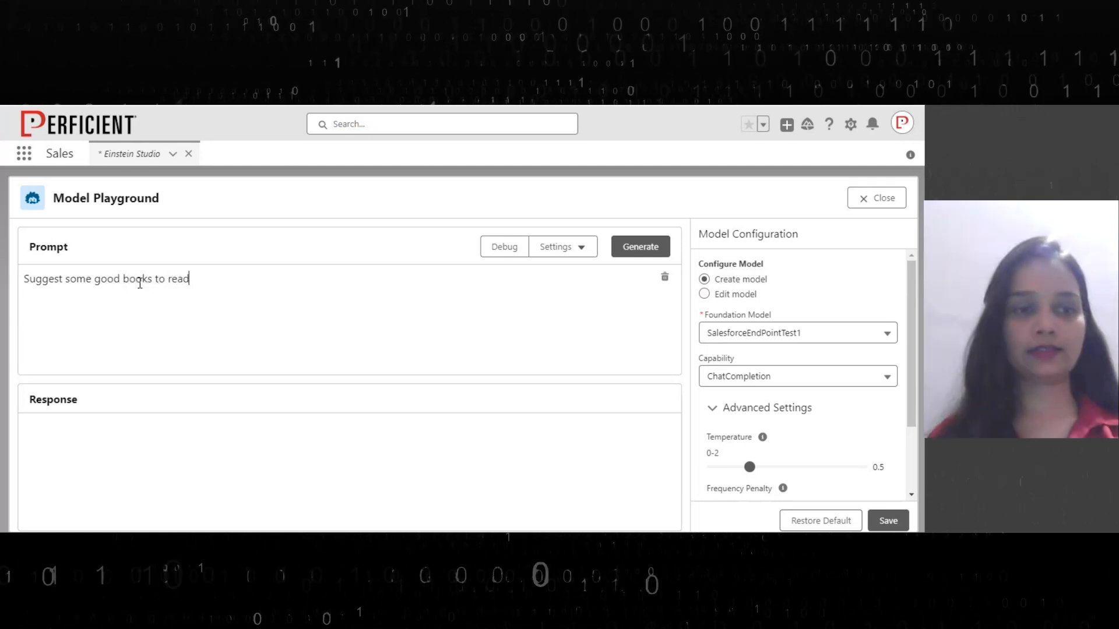
click(622, 254)
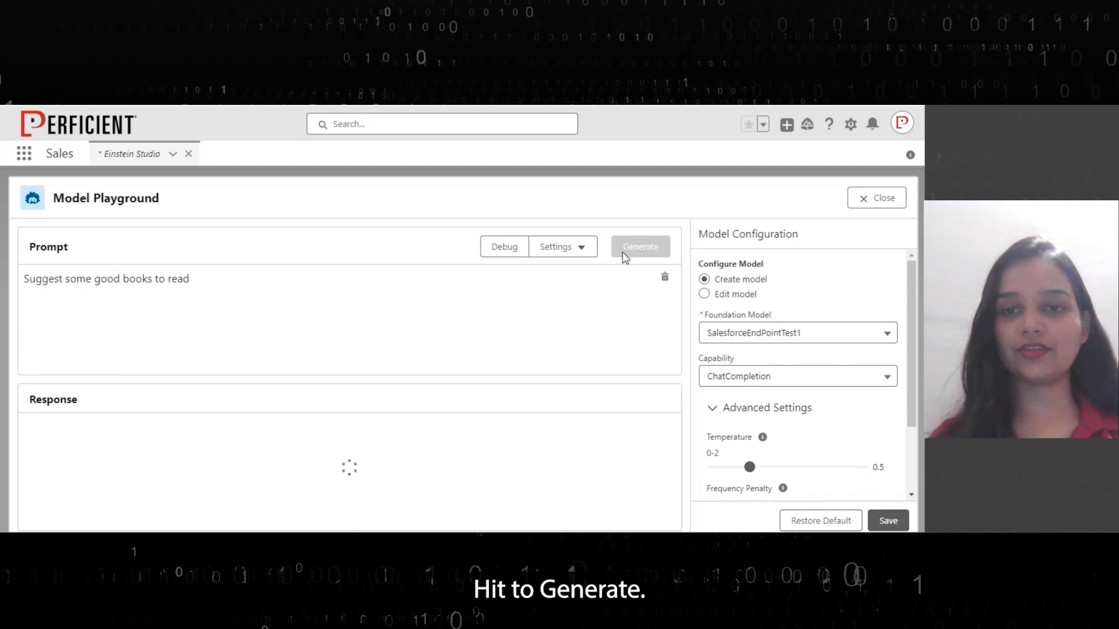